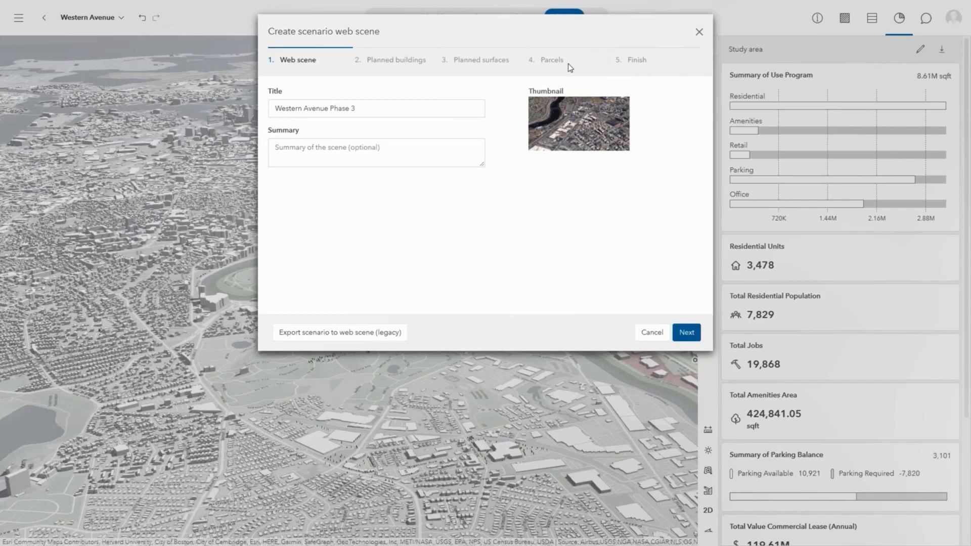
Keep the web scene title Western Avenue Phase 3, leave the summary empty, and continue to the planned buildings step.
{"action": "left_click", "coordinate": [410, 111]}
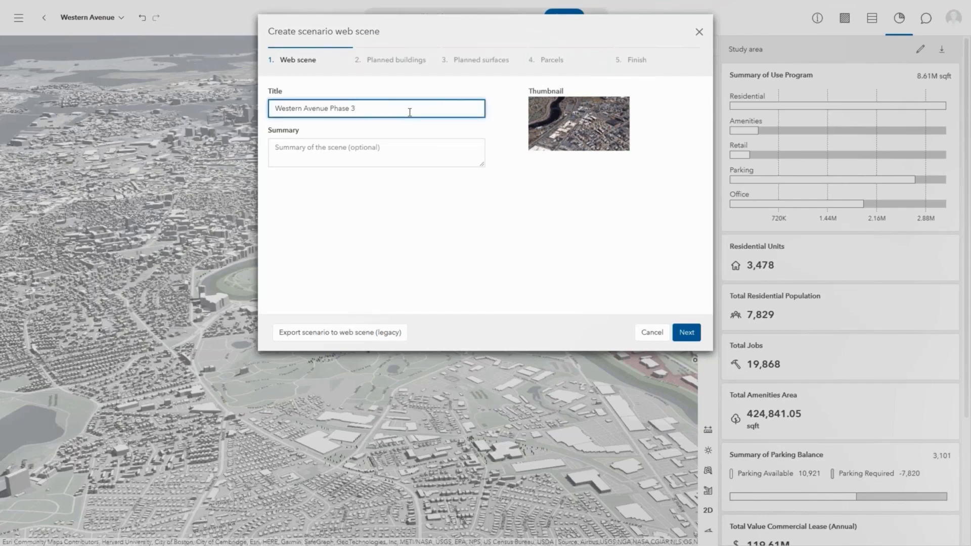
{"action": "left_click_drag", "start_coordinate": [402, 111], "coordinate": [252, 115]}
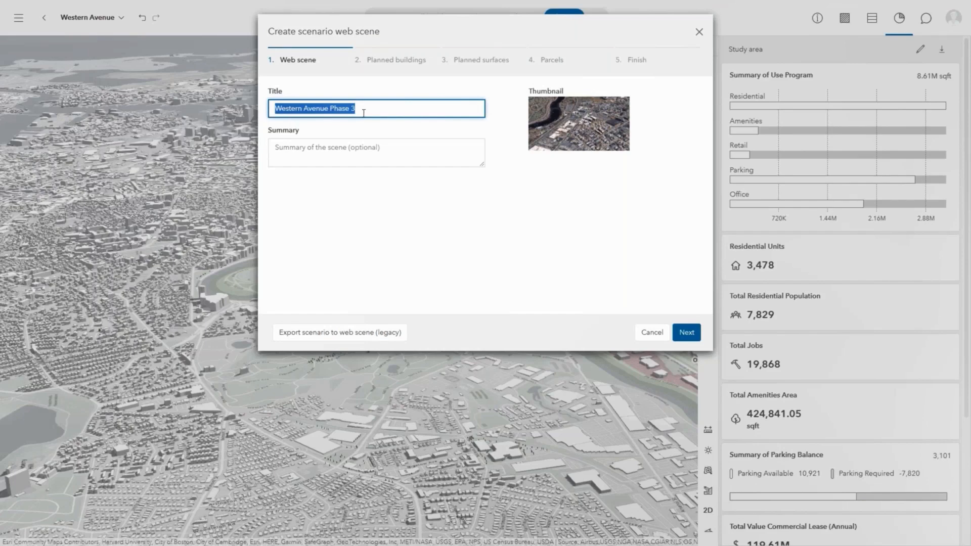
{"action": "left_click", "coordinate": [364, 147]}
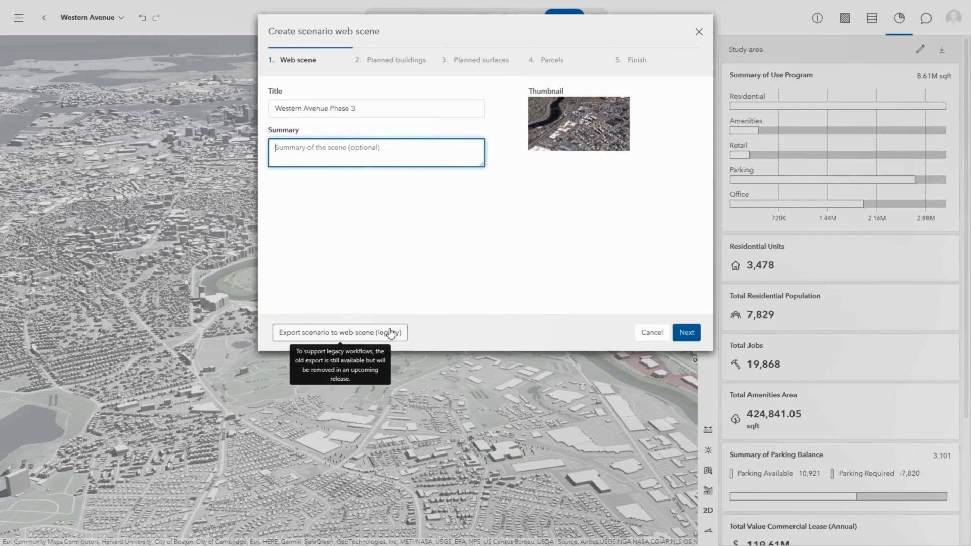
{"action": "left_click", "coordinate": [686, 333]}
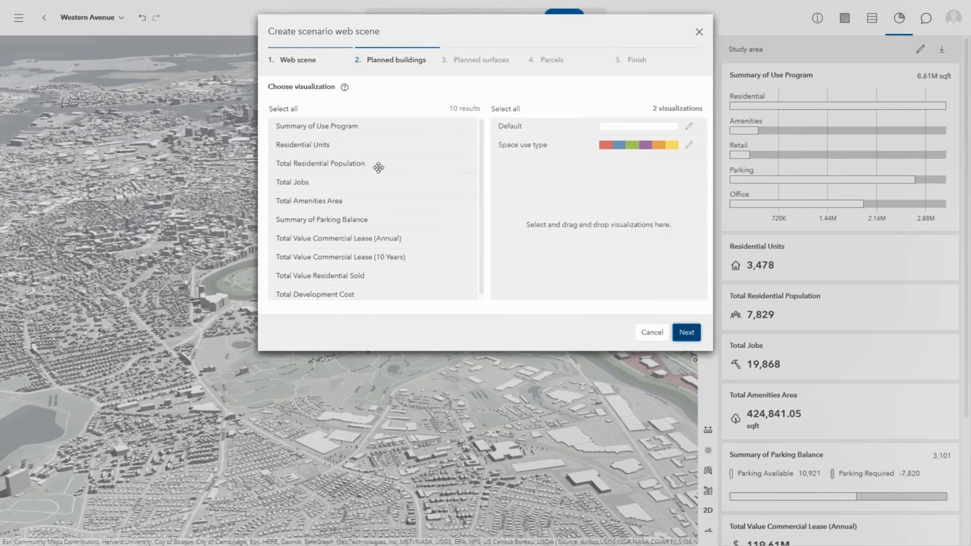
Add the Total Residential Population and Total Jobs visualizations for planned buildings.
{"action": "left_click_drag", "start_coordinate": [388, 164], "coordinate": [573, 173]}
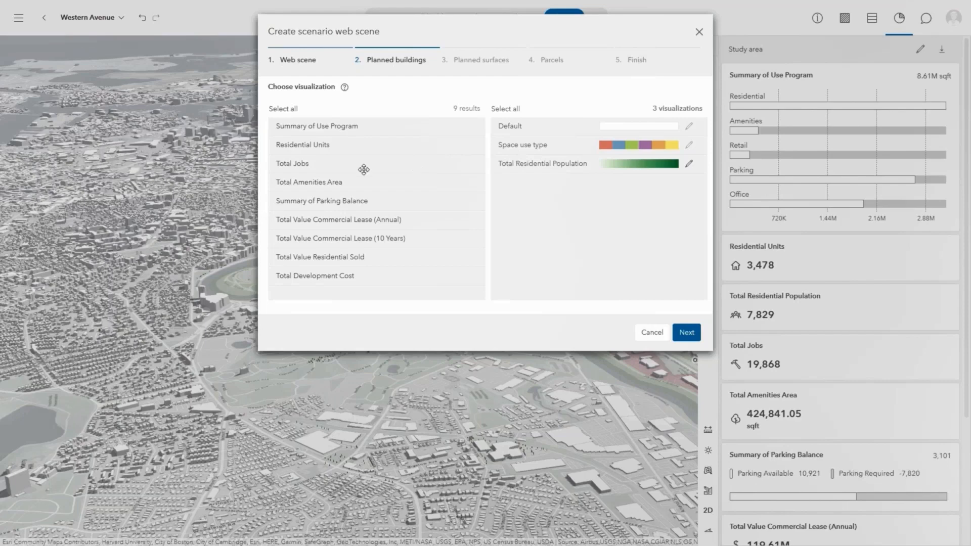
{"action": "left_click_drag", "start_coordinate": [364, 167], "coordinate": [594, 203]}
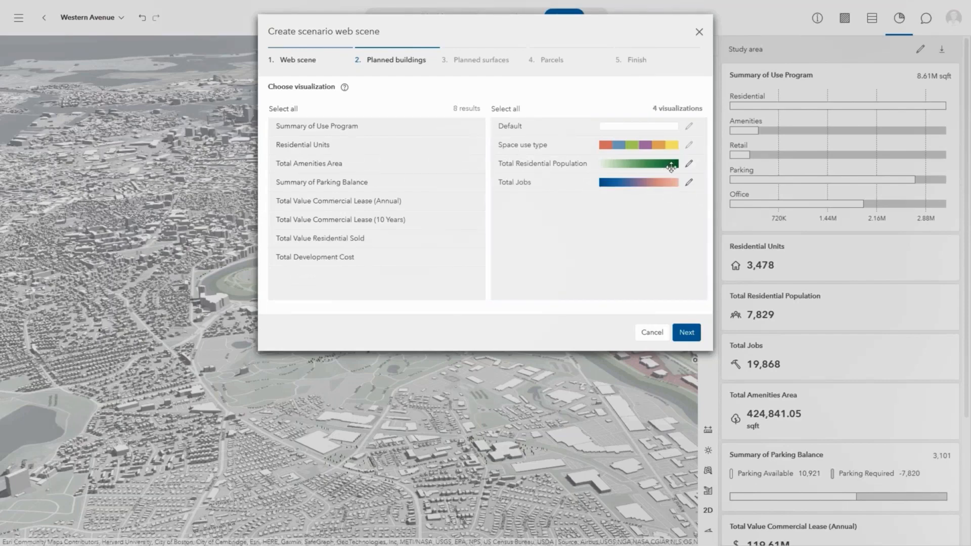
Give Total Residential Population a blue color ramp and Total Jobs a red ramp, then continue to planned surfaces.
{"action": "left_click", "coordinate": [689, 165]}
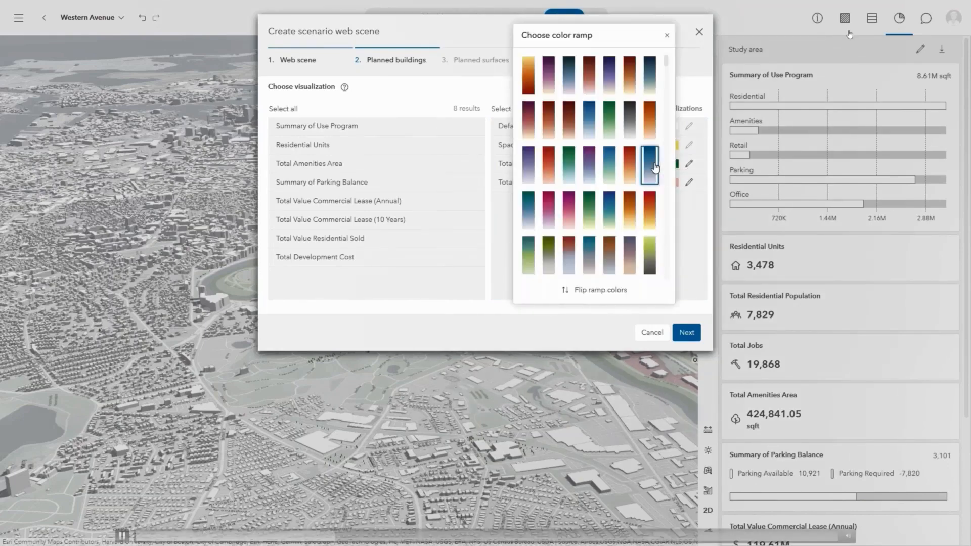
{"action": "left_click", "coordinate": [650, 165]}
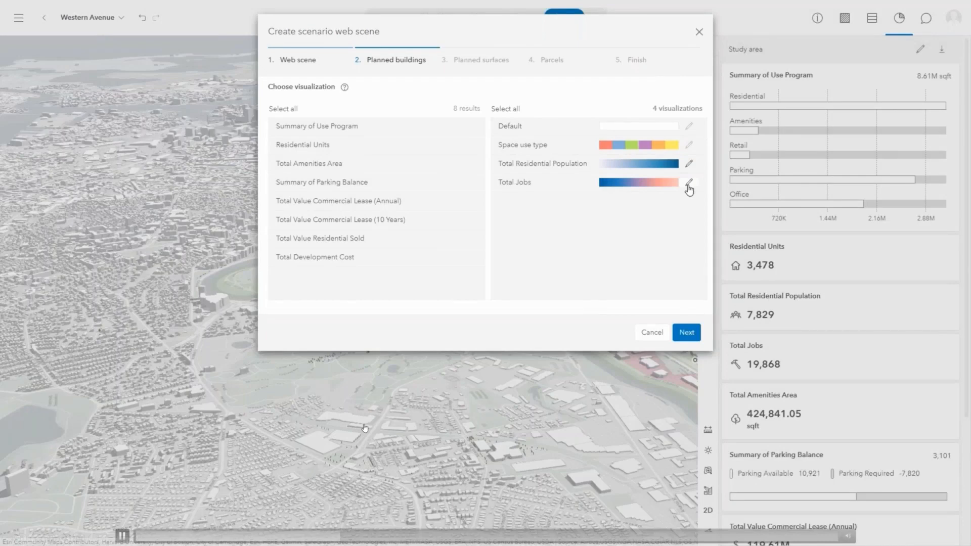
{"action": "left_click", "coordinate": [689, 183]}
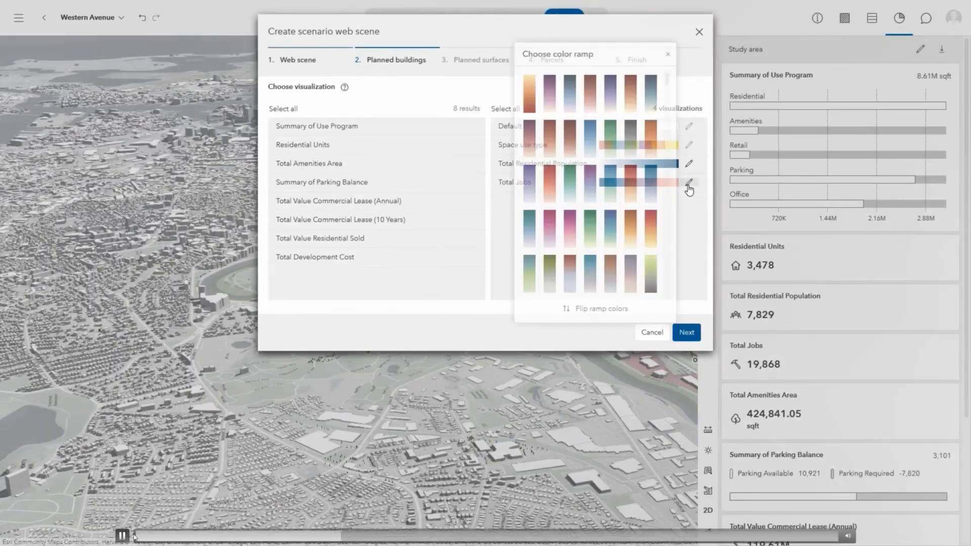
{"action": "left_click", "coordinate": [555, 183]}
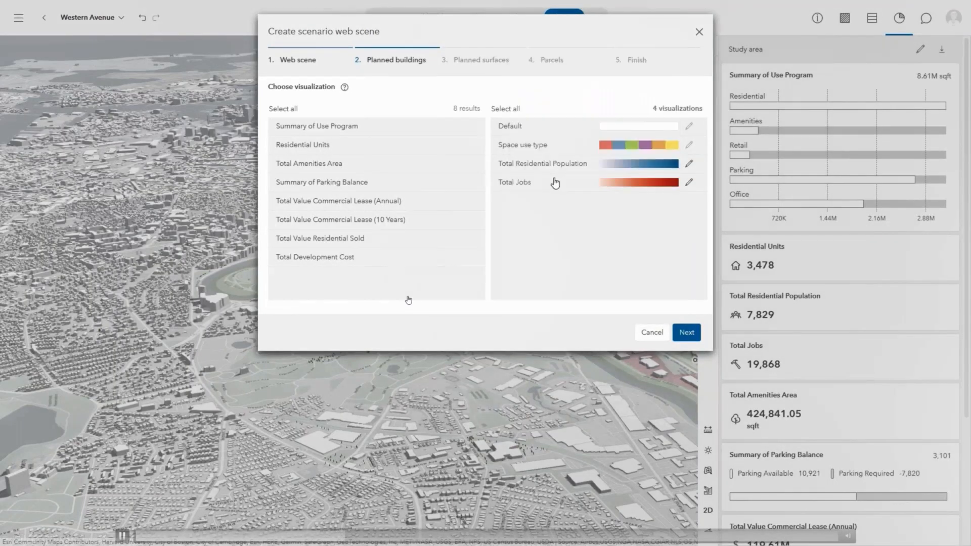
{"action": "left_click", "coordinate": [687, 332]}
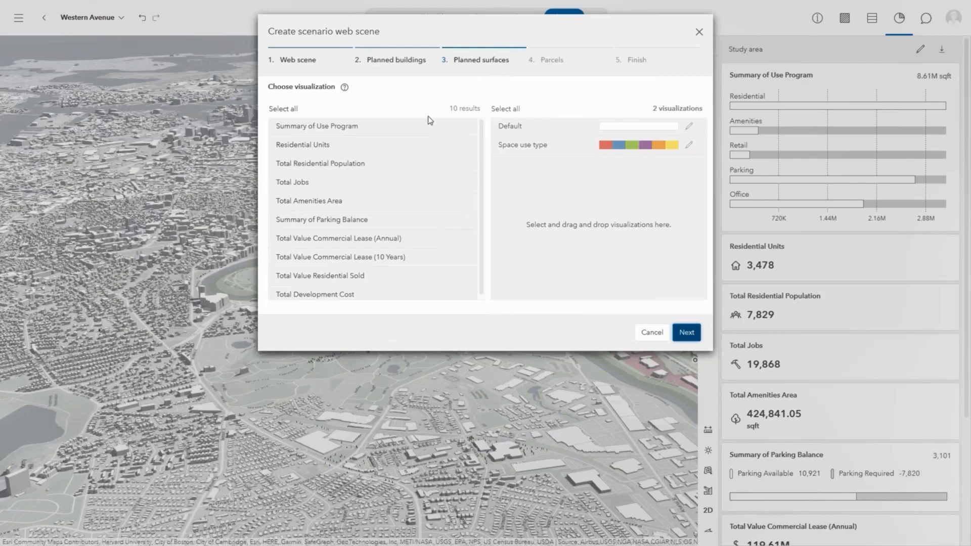
Add Total Amenities Area for planned surfaces with a green color ramp and continue to parcels.
{"action": "left_click_drag", "start_coordinate": [319, 204], "coordinate": [536, 217]}
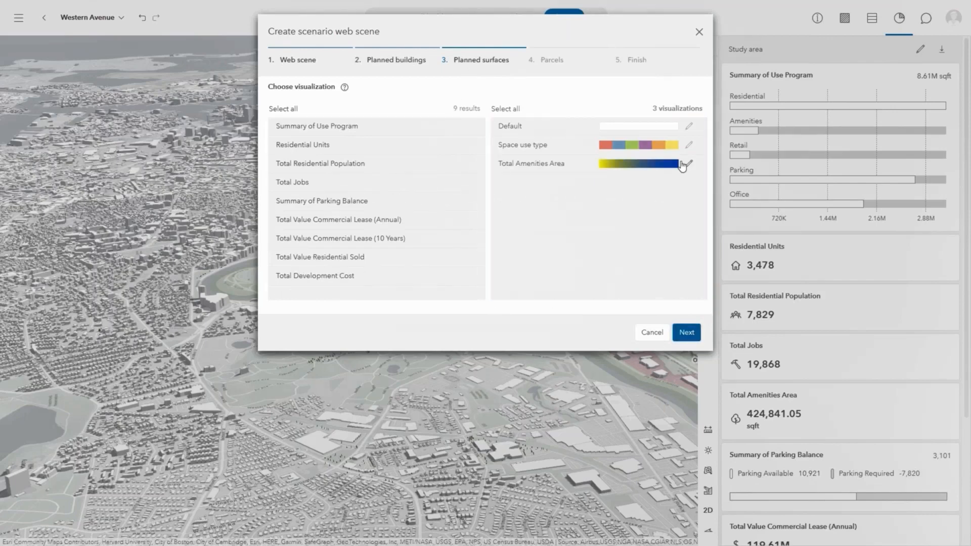
{"action": "left_click", "coordinate": [684, 165]}
{"action": "left_click", "coordinate": [573, 171]}
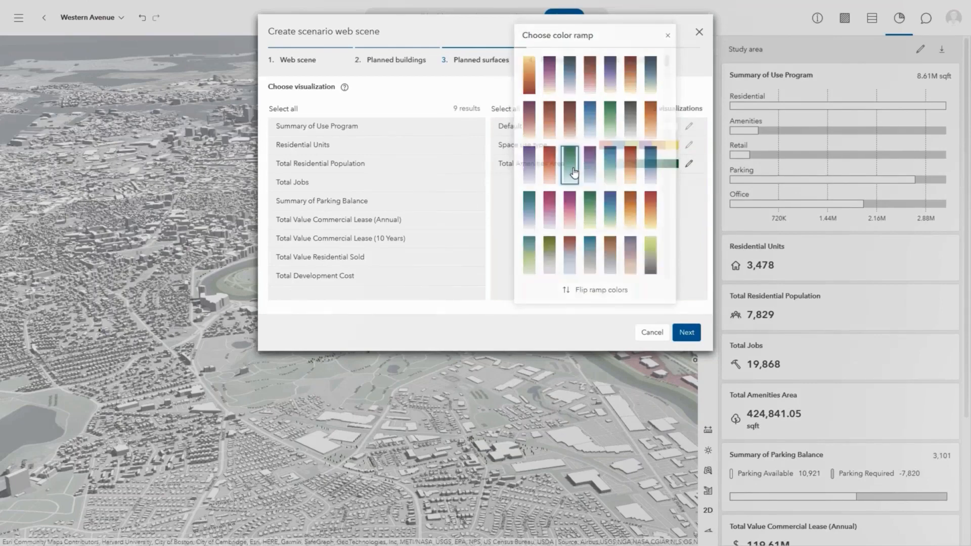
{"action": "left_click", "coordinate": [685, 333]}
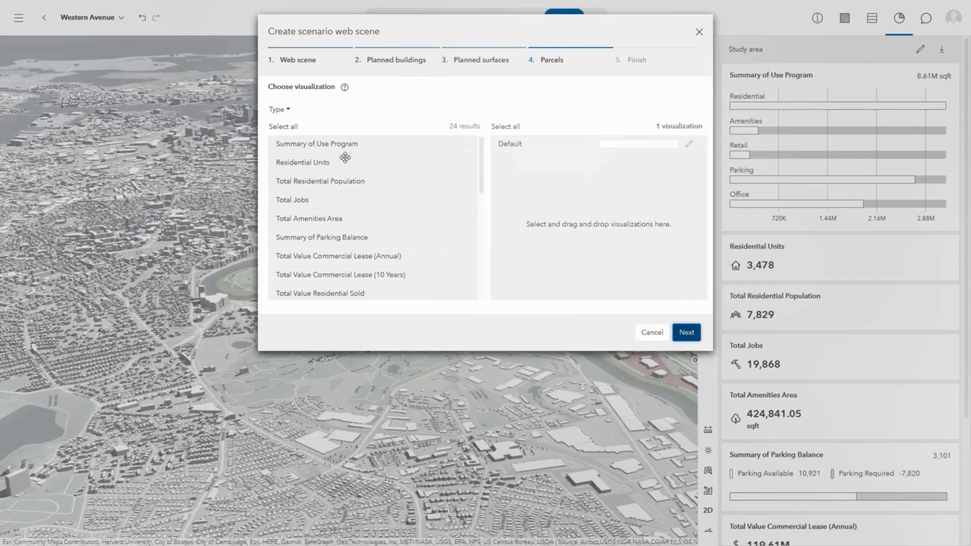
Filter parcel visualizations to the Zoning type and add the Allowed height visualization.
{"action": "left_click", "coordinate": [292, 111]}
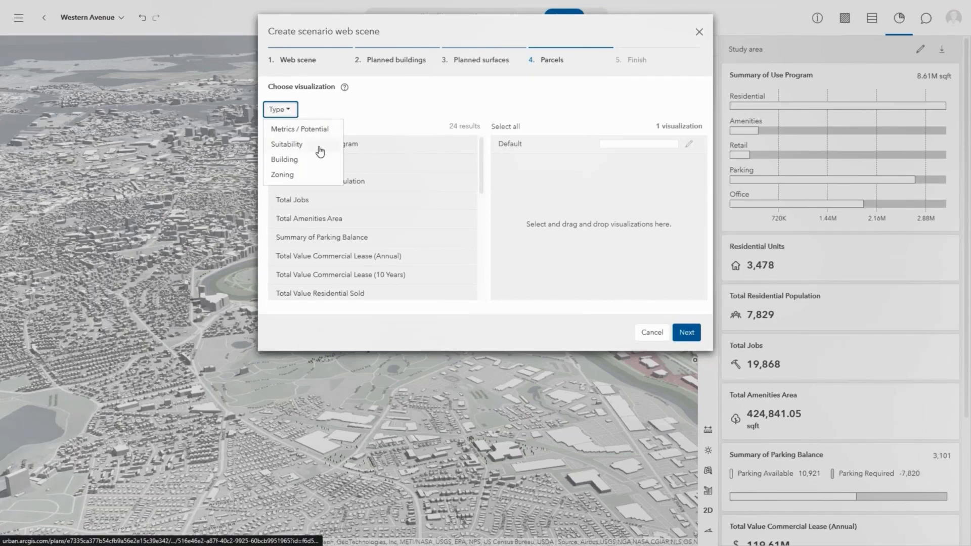
{"action": "left_click", "coordinate": [325, 178]}
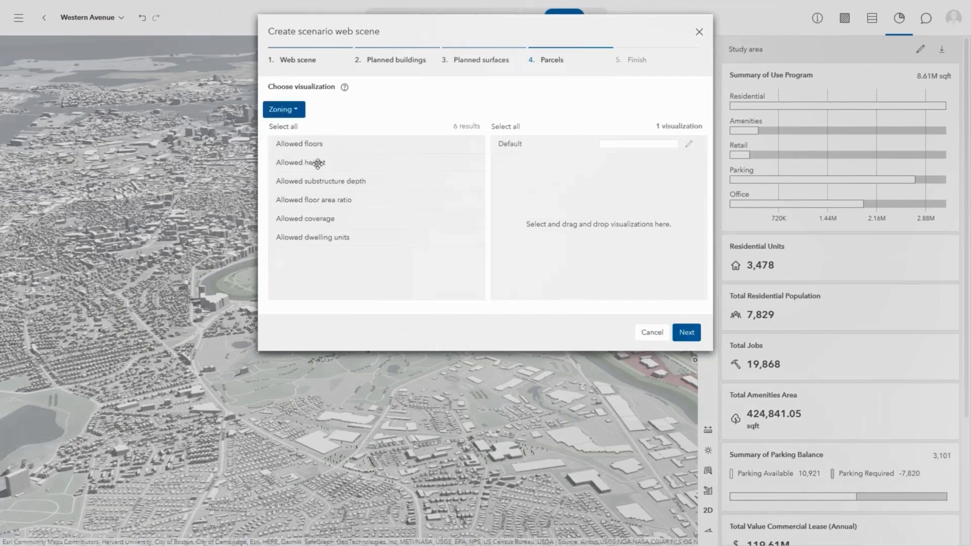
{"action": "left_click_drag", "start_coordinate": [318, 162], "coordinate": [562, 186]}
Choose a color ramp for Allowed height and continue to the finish step.
{"action": "left_click", "coordinate": [690, 162]}
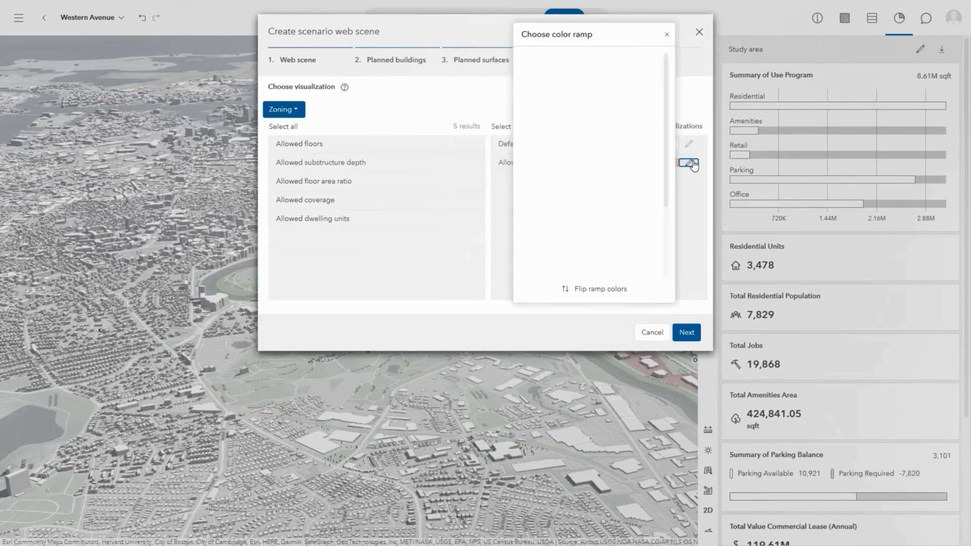
{"action": "left_click", "coordinate": [528, 124]}
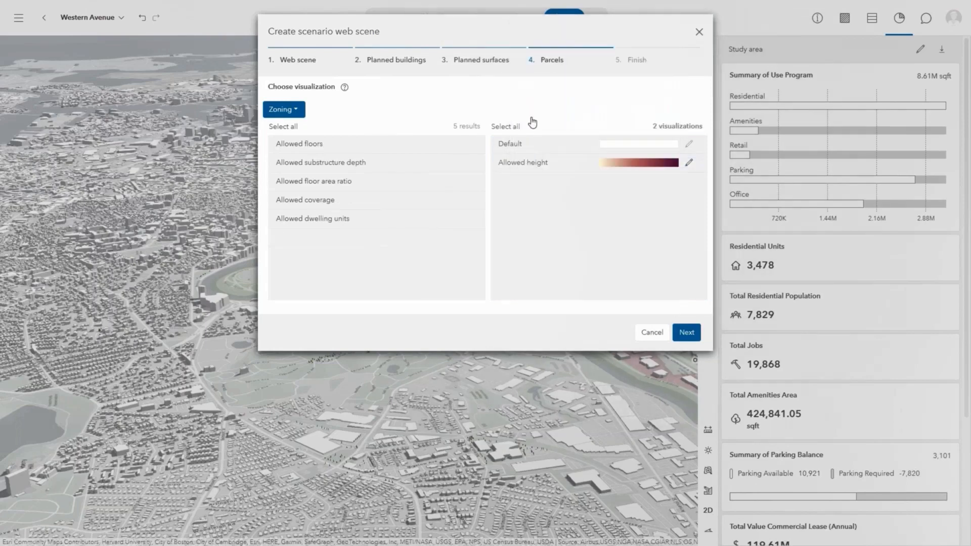
{"action": "left_click", "coordinate": [686, 332]}
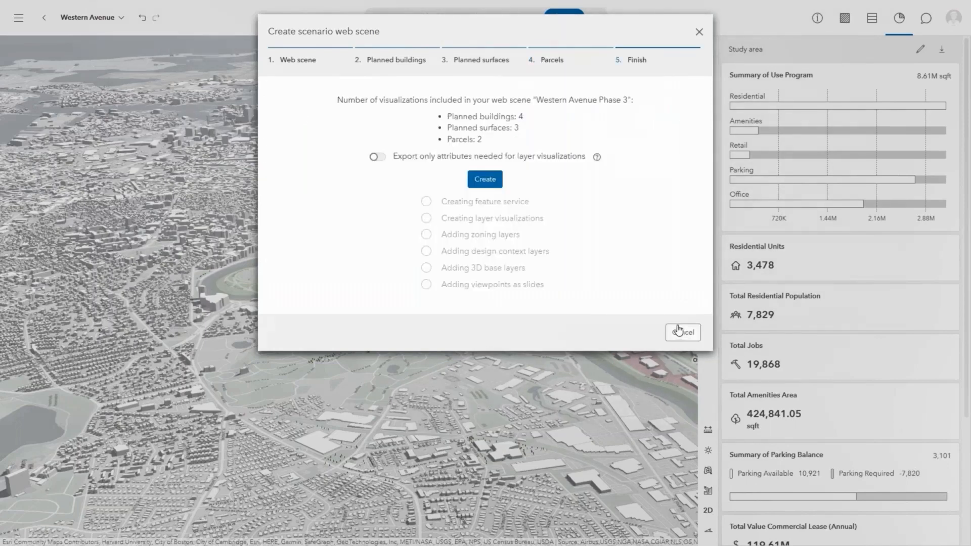
Create the web scene, leaving the export-only-needed-attributes option off.
{"action": "left_click", "coordinate": [384, 160]}
{"action": "left_click", "coordinate": [384, 160]}
{"action": "left_click", "coordinate": [486, 182]}
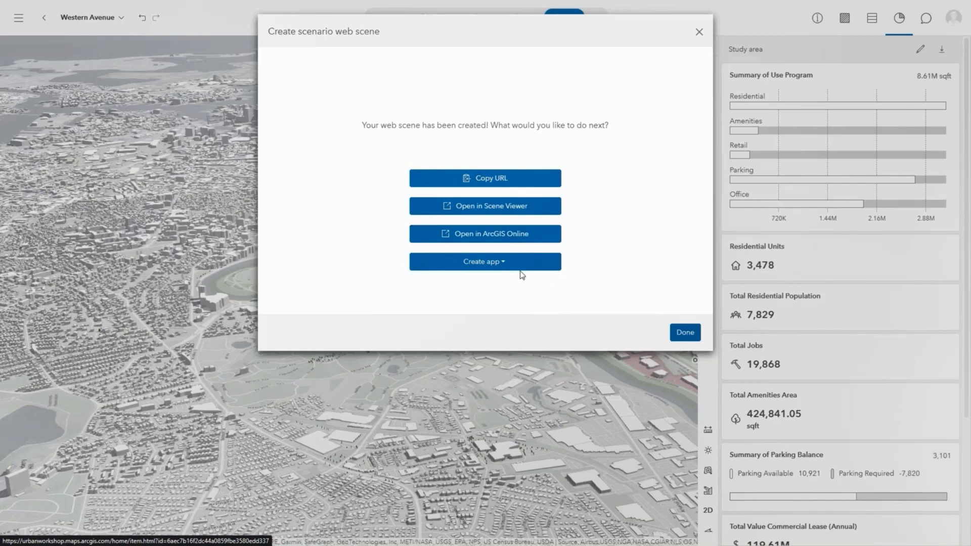
Open the created web scene in Scene Viewer.
{"action": "left_click", "coordinate": [543, 211]}
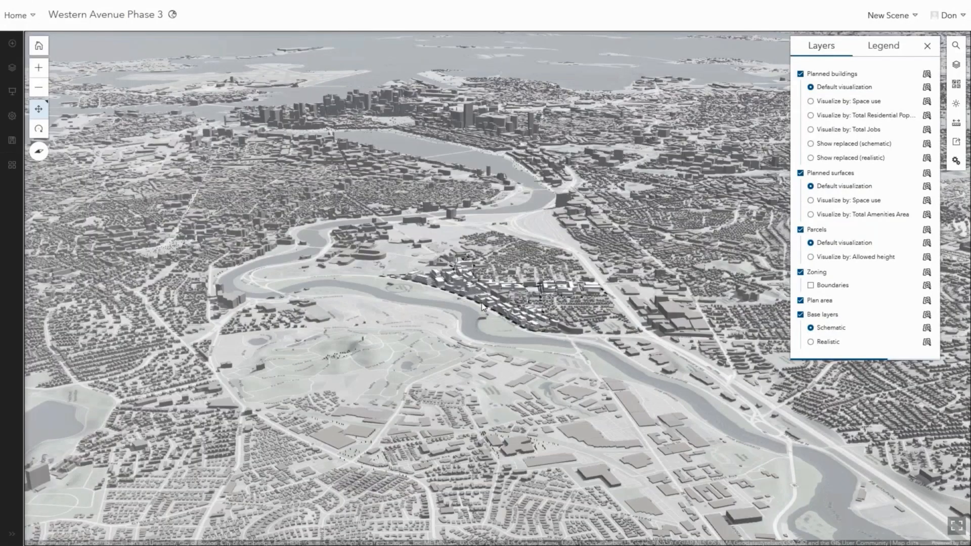
{"action": "scroll", "coordinate": [495, 272], "scroll_direction": "up", "scroll_amount": 5}
{"action": "scroll", "coordinate": [496, 272], "scroll_direction": "up", "scroll_amount": 5}
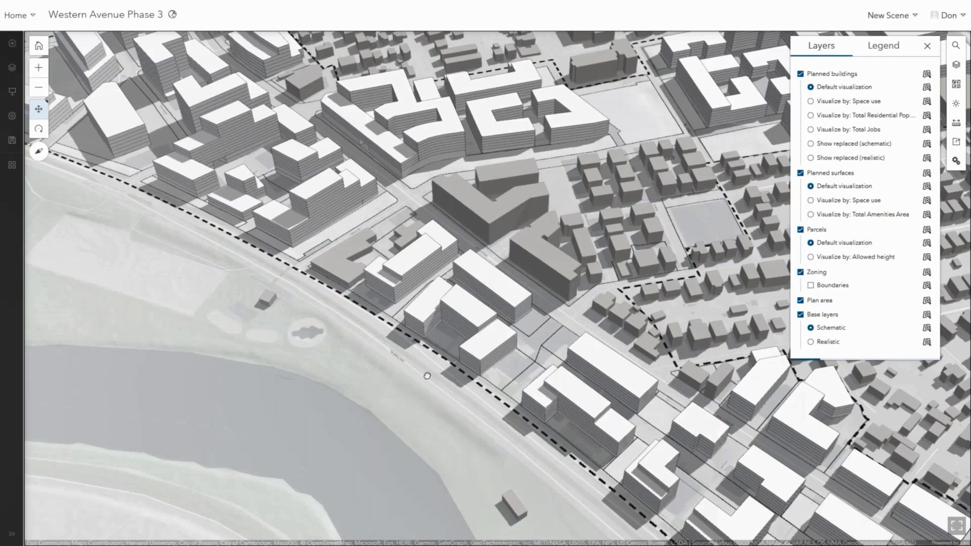
{"action": "right_click_drag", "start_coordinate": [427, 376], "coordinate": [399, 392]}
{"action": "right_click_drag", "start_coordinate": [492, 317], "coordinate": [411, 287]}
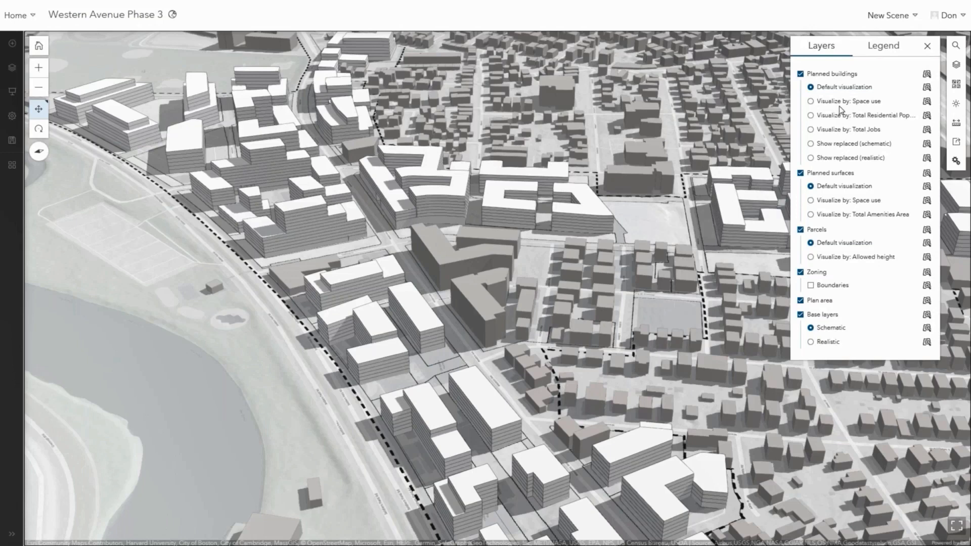
Preview the planned buildings layer by space use, residential population, jobs and replaced schematic, then turn the layer off.
{"action": "left_click", "coordinate": [812, 102]}
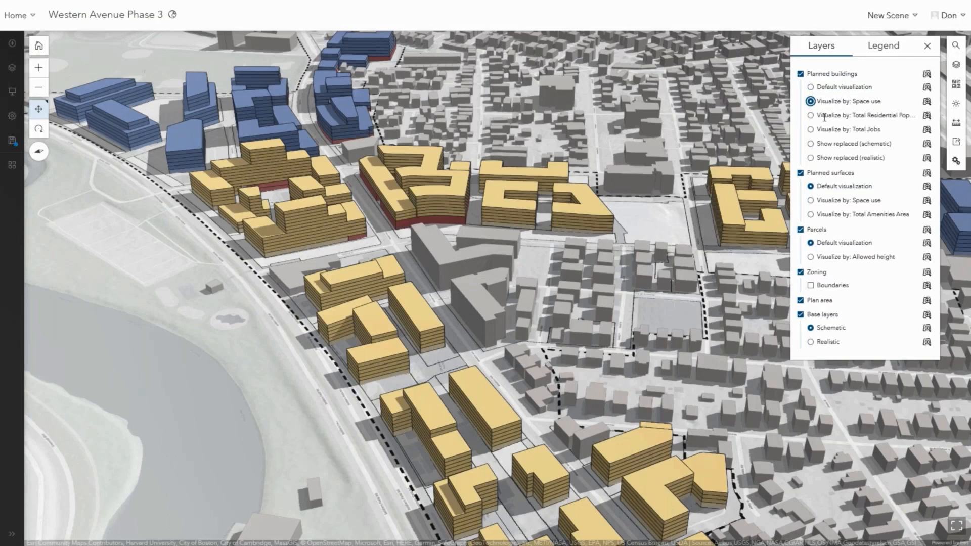
{"action": "left_click", "coordinate": [810, 116]}
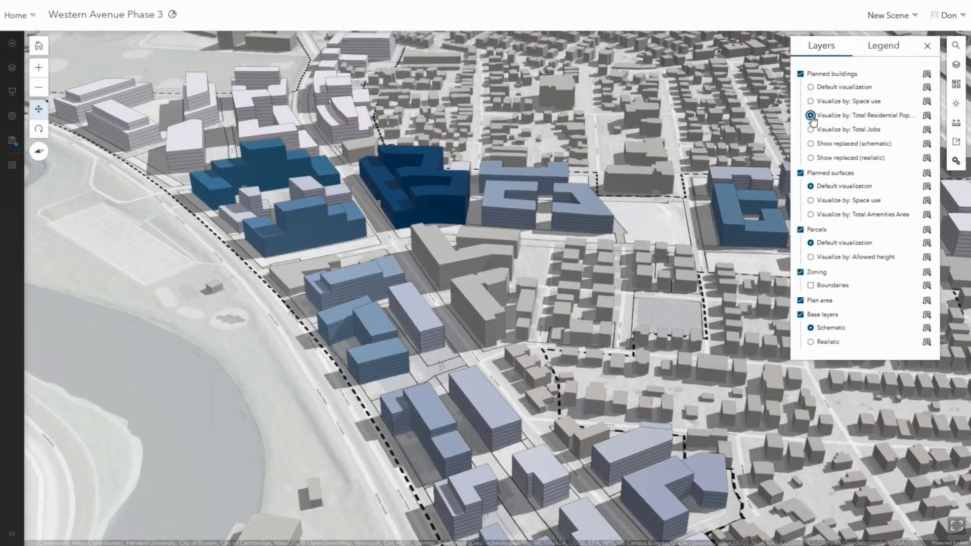
{"action": "left_click", "coordinate": [810, 130]}
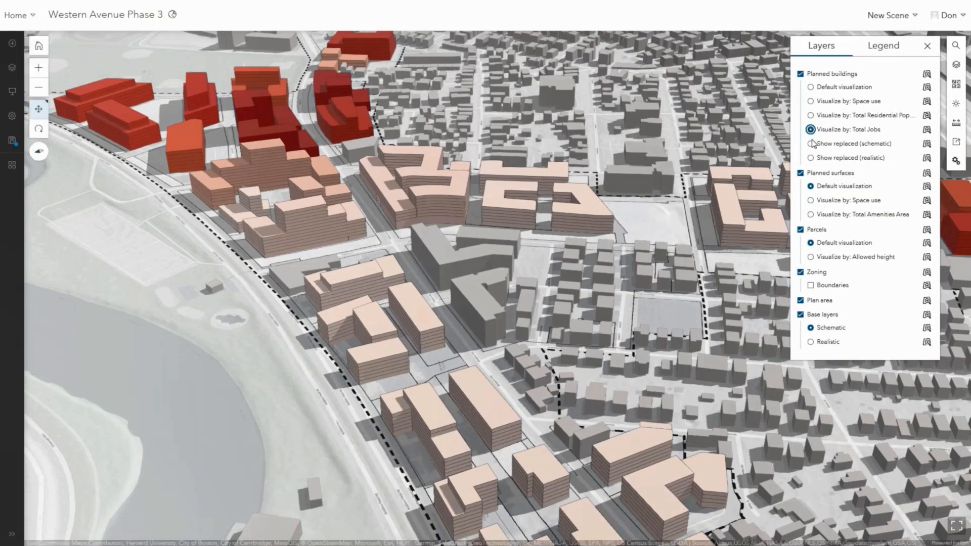
{"action": "left_click", "coordinate": [811, 145]}
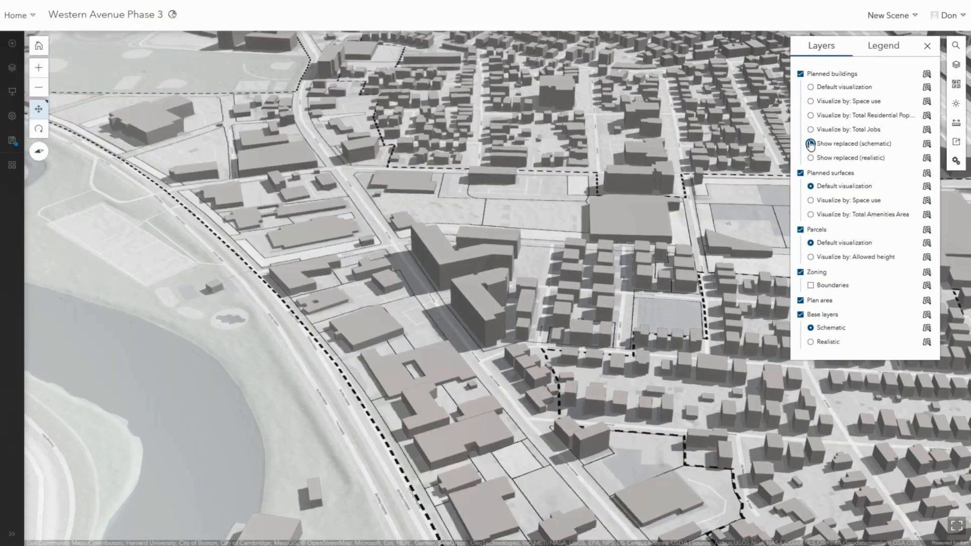
{"action": "left_click", "coordinate": [811, 101]}
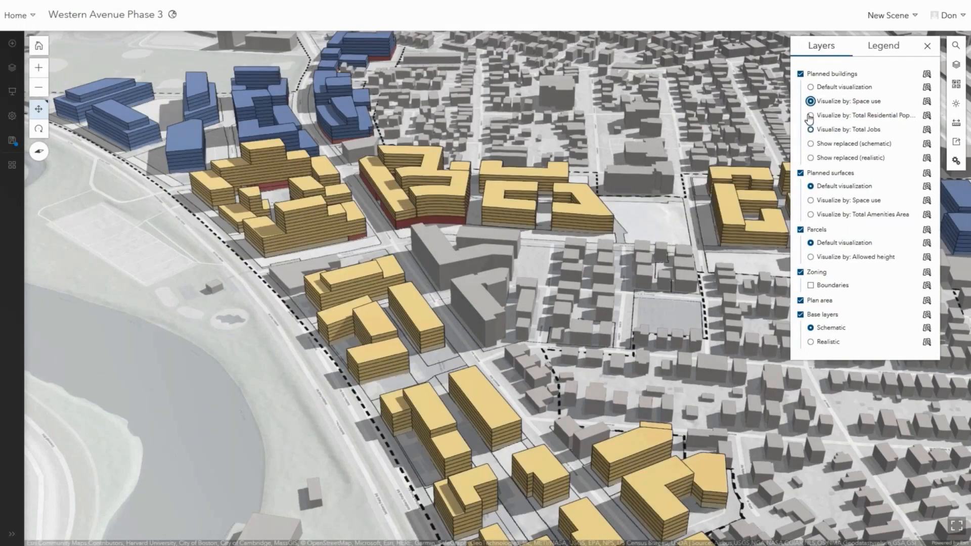
{"action": "left_click", "coordinate": [801, 74]}
Preview planned surfaces by space use and by Total Amenities Area, then turn that layer off.
{"action": "left_click", "coordinate": [811, 201]}
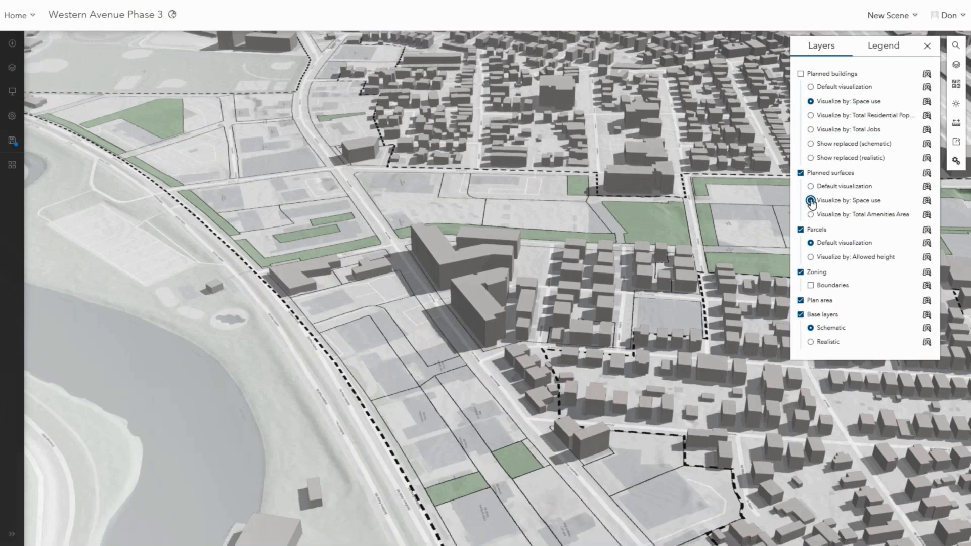
{"action": "left_click", "coordinate": [810, 214]}
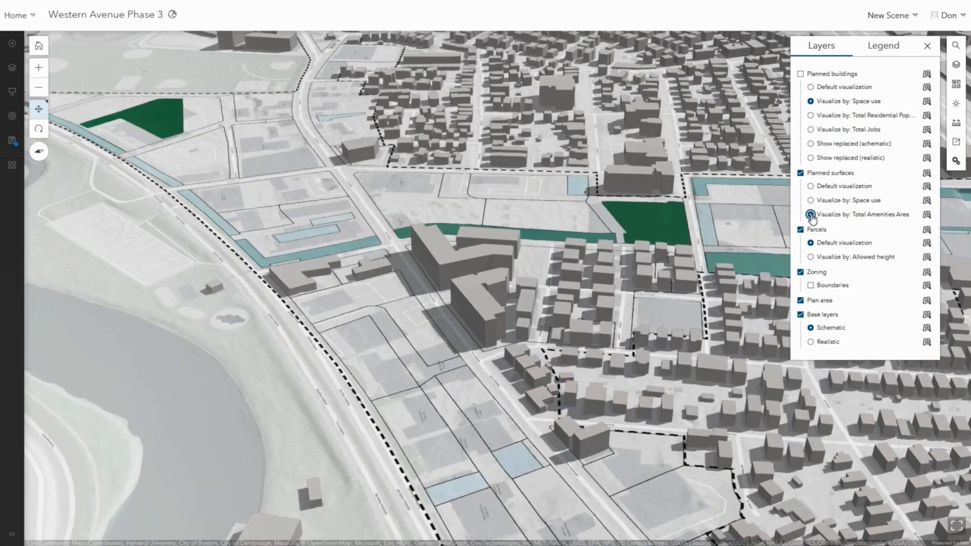
{"action": "left_click", "coordinate": [801, 173]}
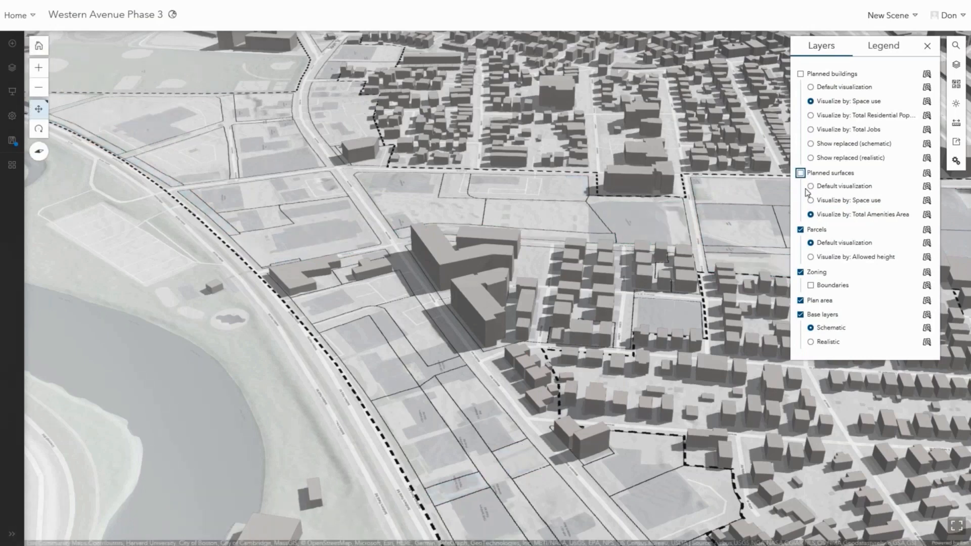
Preview parcels by allowed height, then turn the parcels layer off.
{"action": "left_click", "coordinate": [810, 258]}
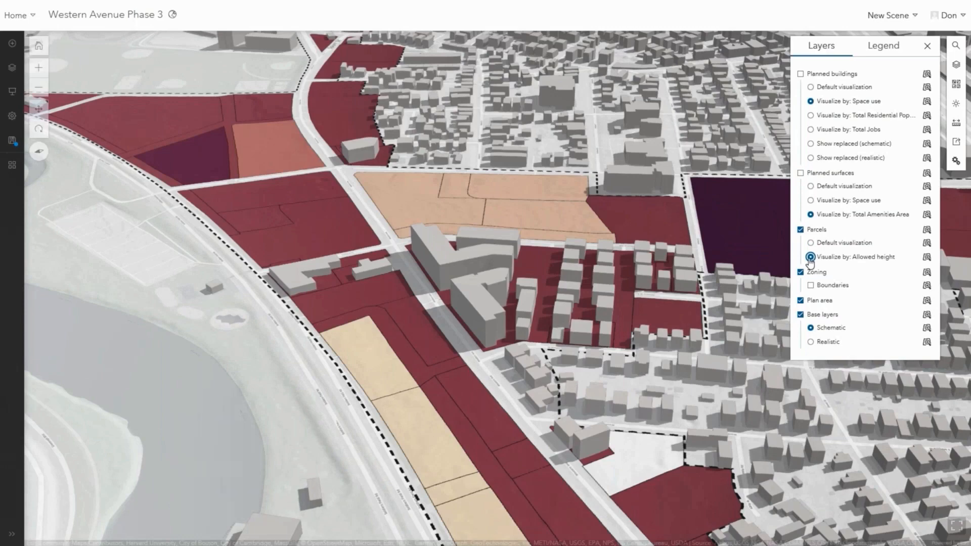
{"action": "left_click", "coordinate": [800, 230]}
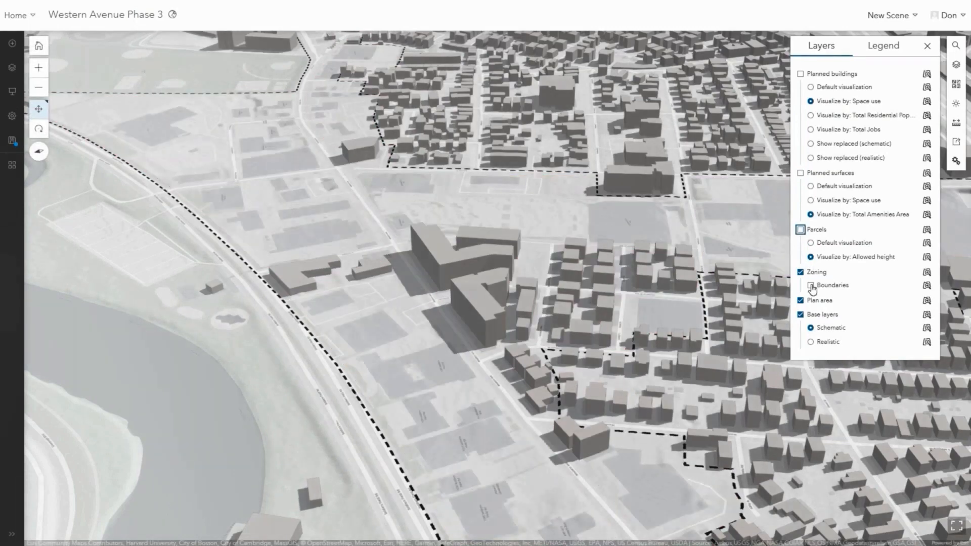
Show zoning boundaries and open the details of the zoning district along the river.
{"action": "left_click", "coordinate": [811, 285]}
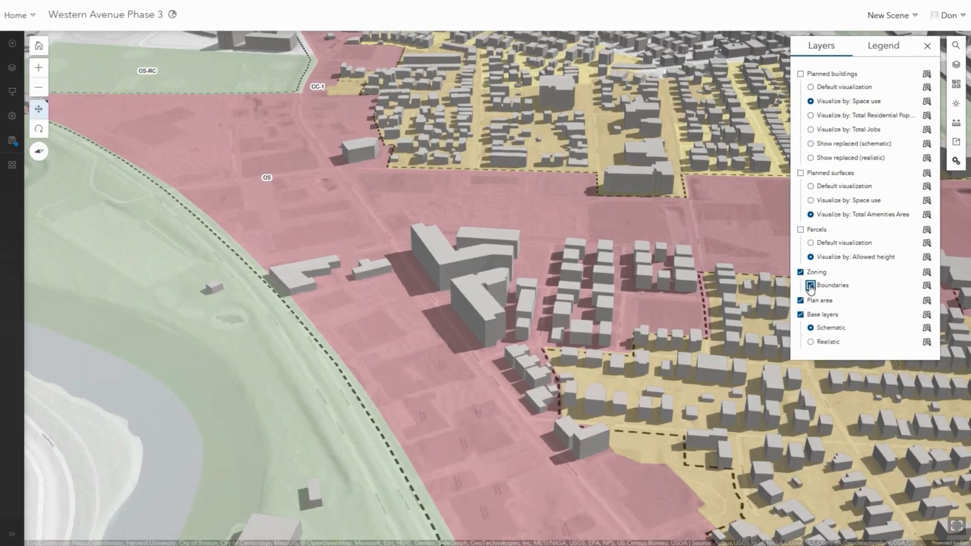
{"action": "left_click", "coordinate": [426, 312]}
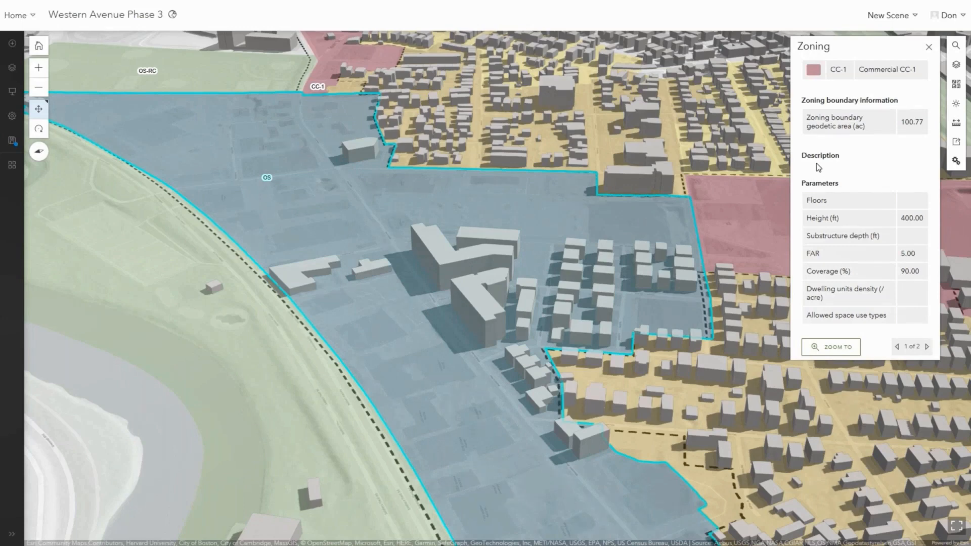
Turn off the zoning layer and turn on the parcels layer.
{"action": "left_click", "coordinate": [957, 67]}
{"action": "left_click", "coordinate": [800, 272]}
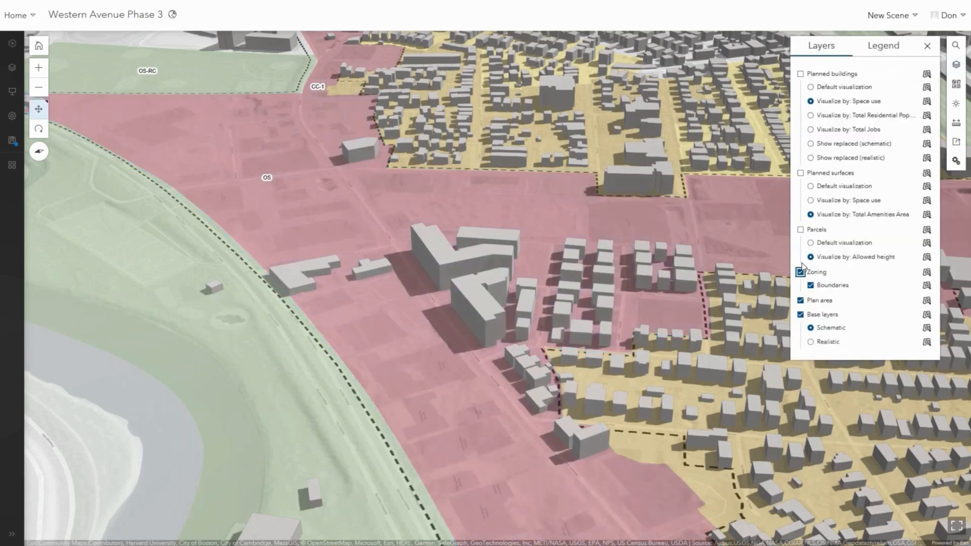
{"action": "left_click", "coordinate": [801, 229]}
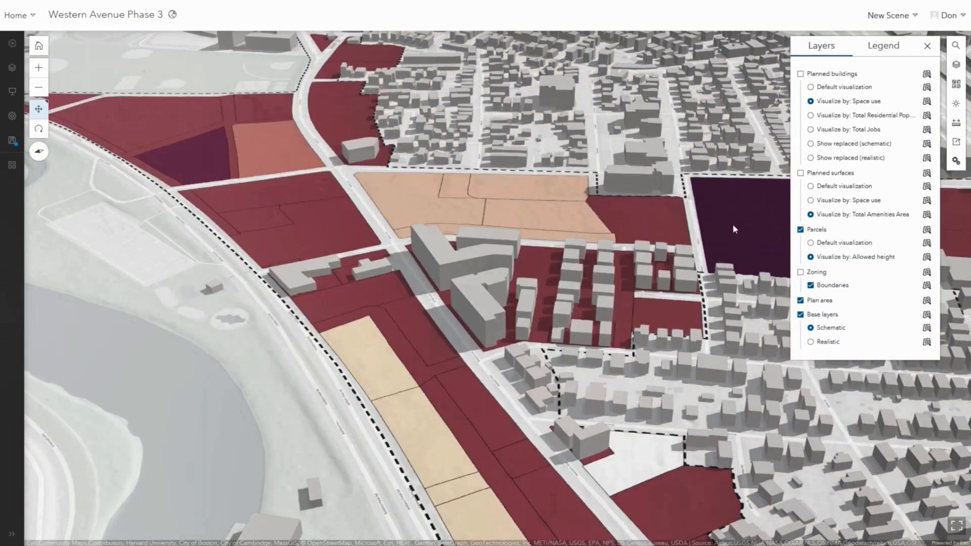
Open the details of several parcels north of the planned buildings to inspect their allowed height.
{"action": "left_click", "coordinate": [733, 223]}
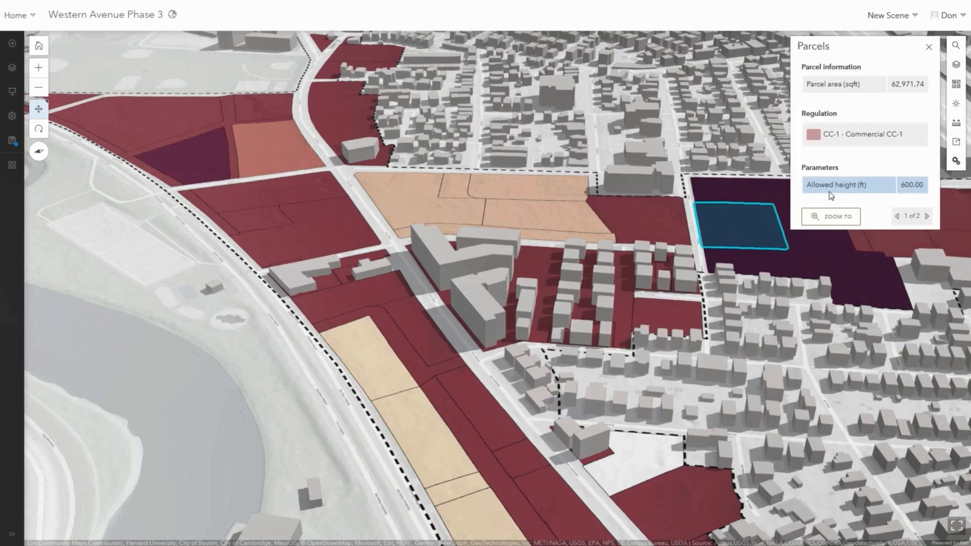
{"action": "left_click", "coordinate": [665, 225]}
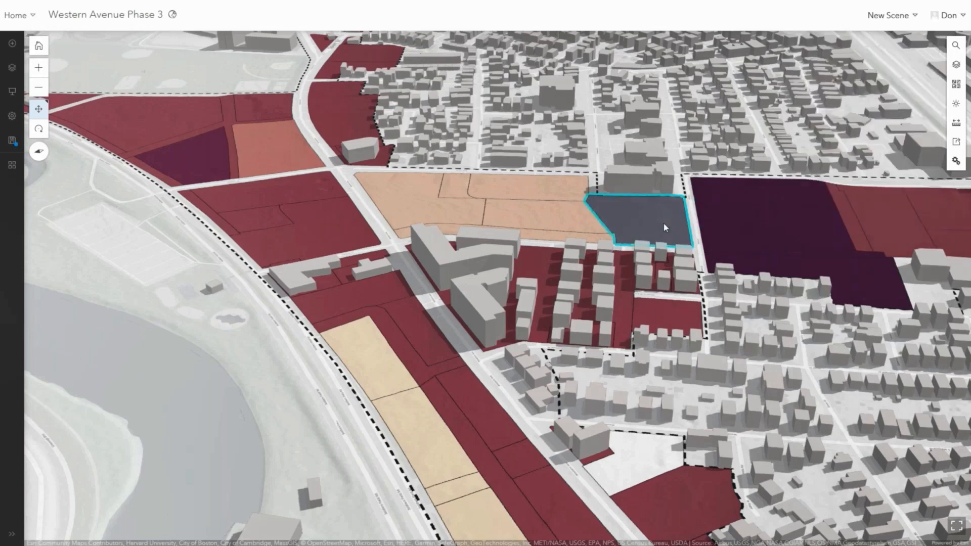
{"action": "left_click", "coordinate": [566, 218]}
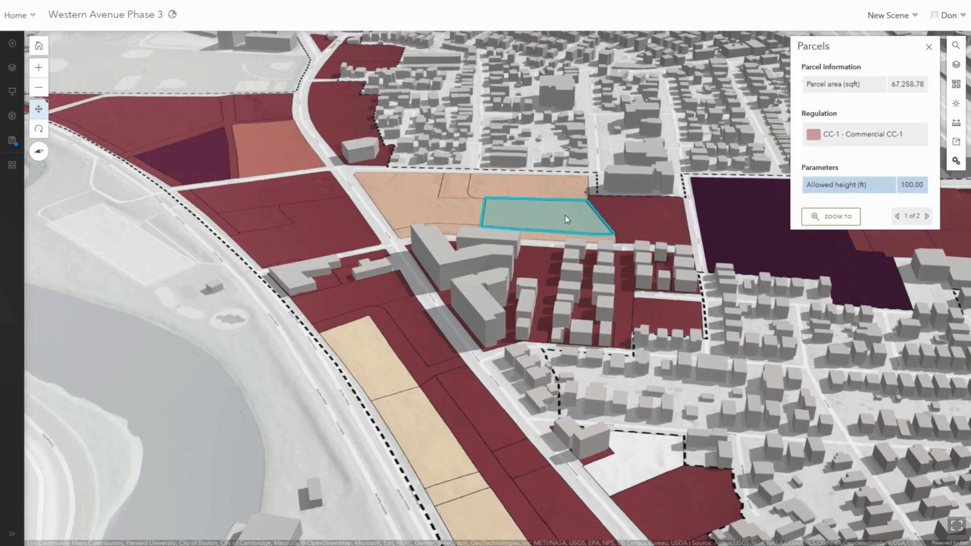
Turn off the parcels layer and turn the planned buildings layer back on.
{"action": "left_click", "coordinate": [956, 64]}
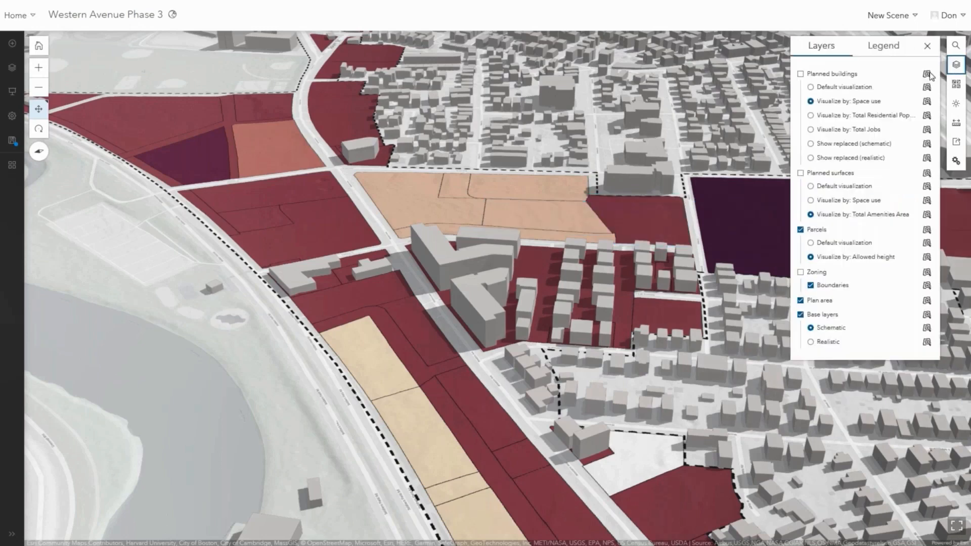
{"action": "left_click", "coordinate": [800, 229]}
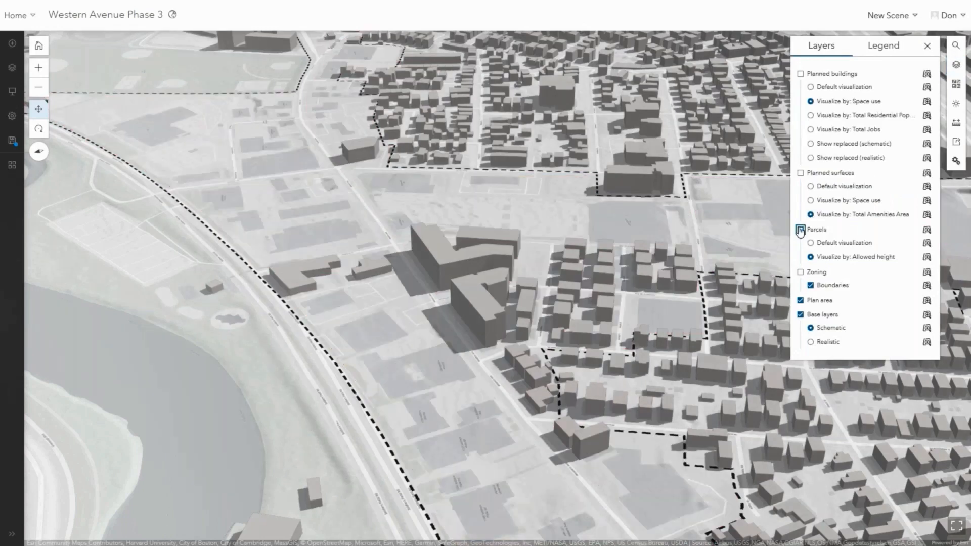
{"action": "left_click", "coordinate": [800, 75]}
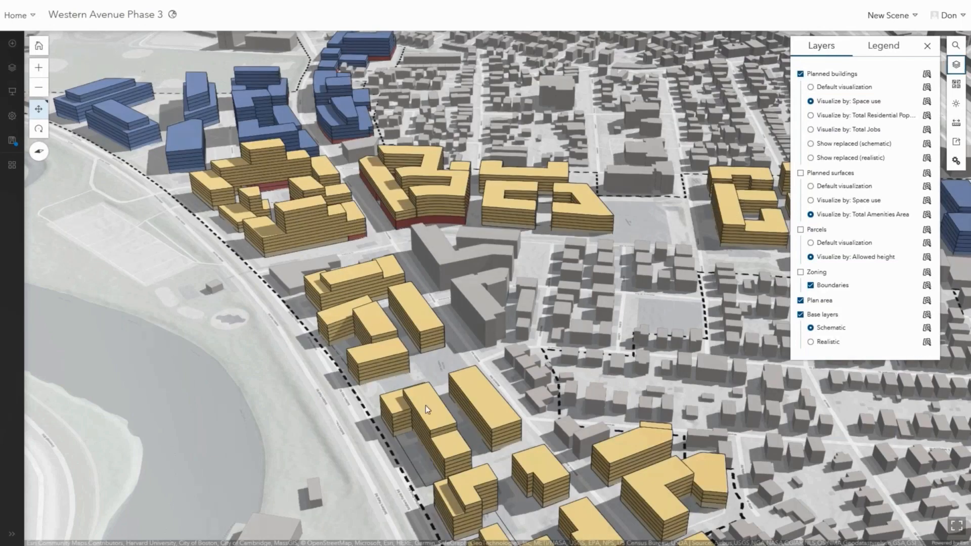
Open the details of a planned residential building, then of the plan area, and highlight its metrics.
{"action": "left_click", "coordinate": [426, 406]}
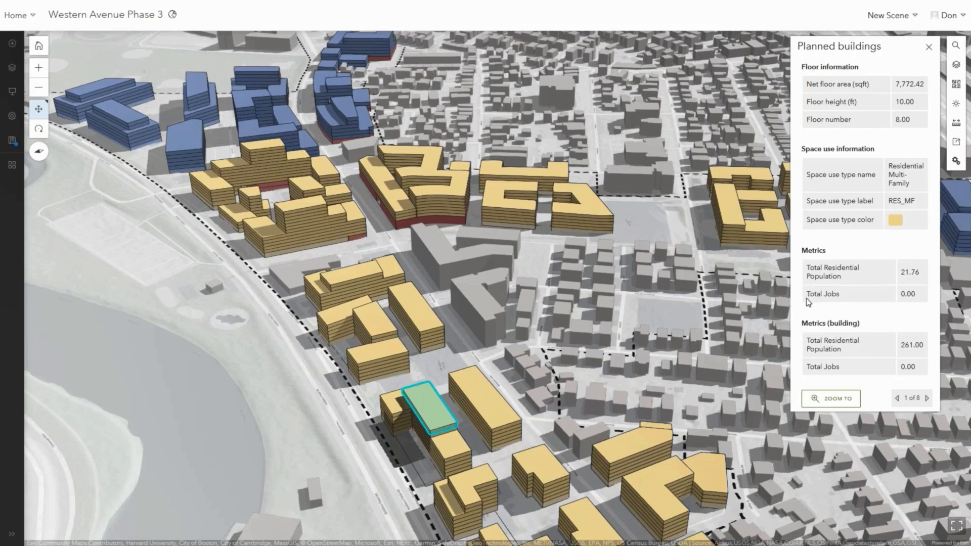
{"action": "left_click", "coordinate": [957, 66]}
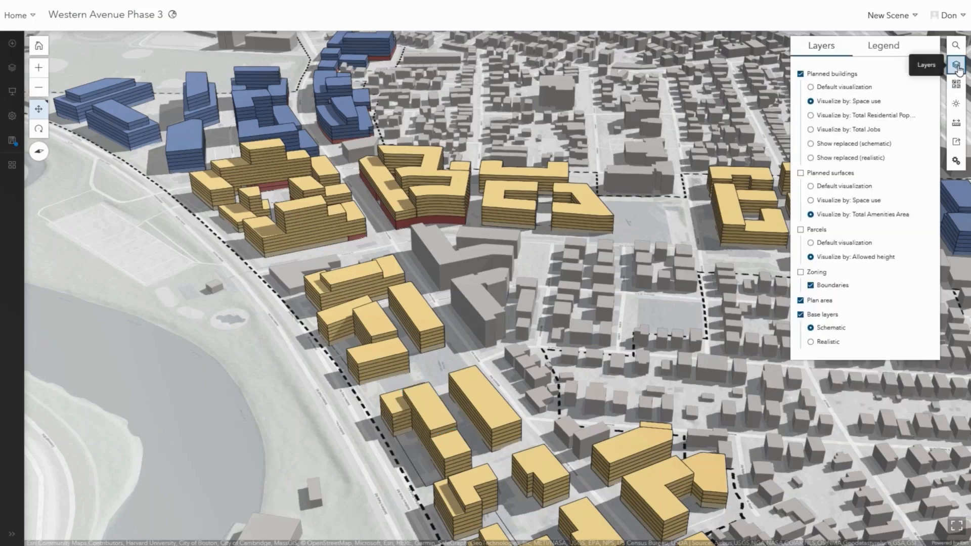
{"action": "left_click", "coordinate": [529, 261]}
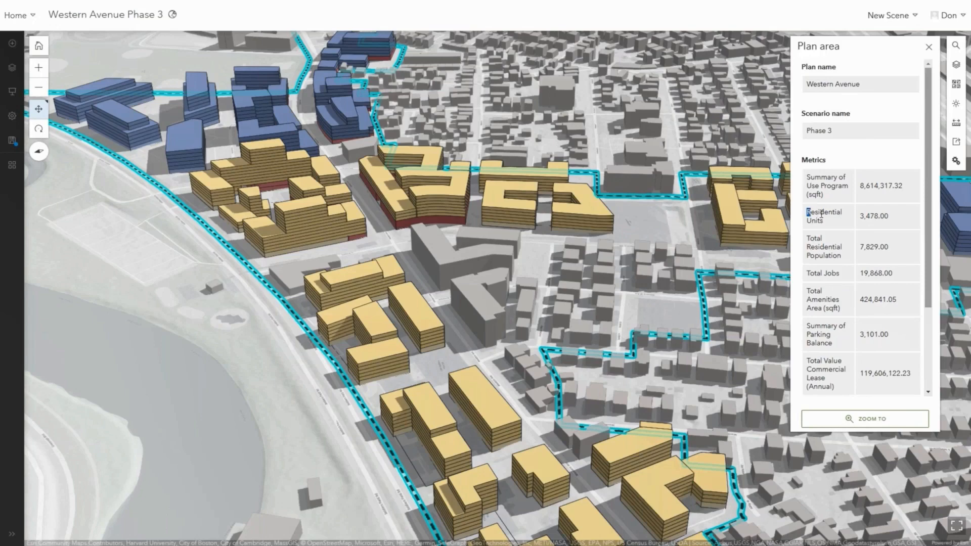
{"action": "left_click_drag", "start_coordinate": [807, 211], "coordinate": [843, 258]}
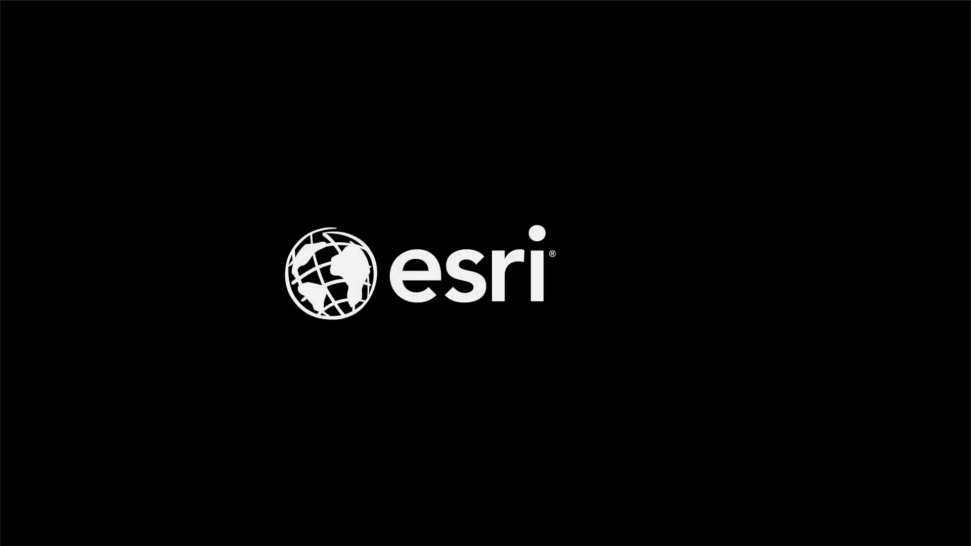